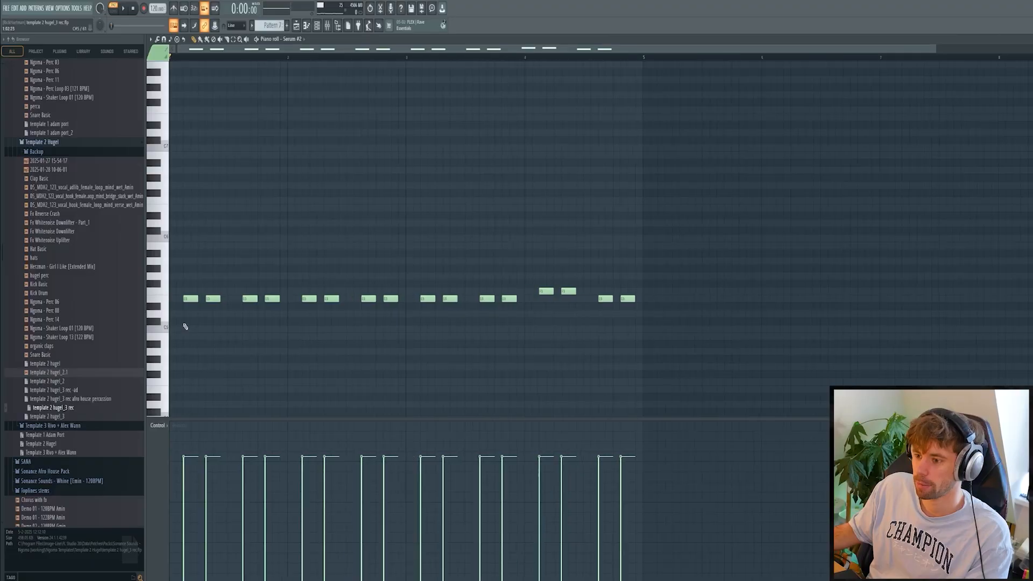
# Set envelope 1's release to 224 ms on the Ngoma lead in Serum.
pyautogui.click(130, 9)
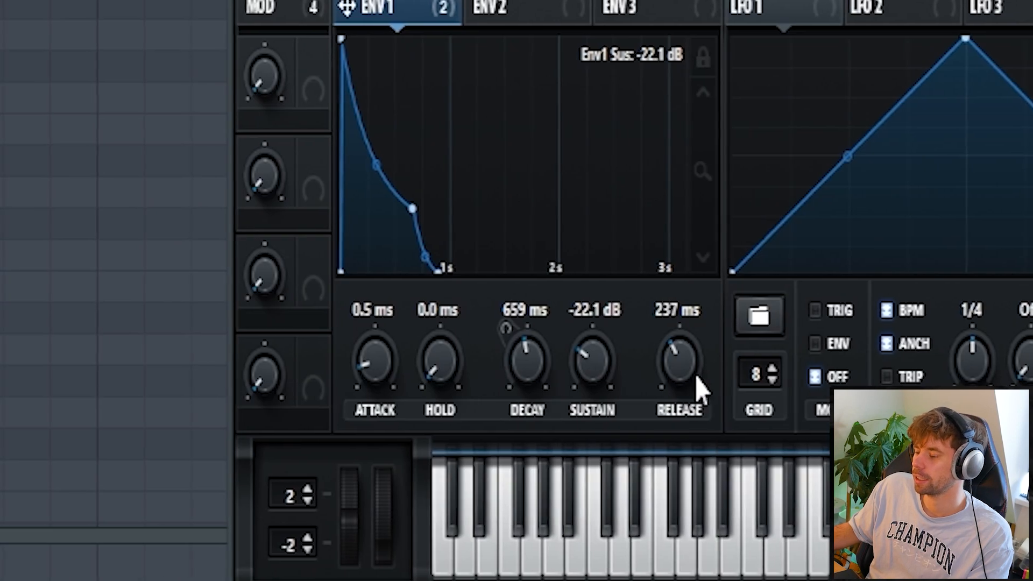
pyautogui.moveTo(444, 450)
pyautogui.mouseDown()
pyautogui.moveTo(440, 465)
pyautogui.moveTo(445, 448)
pyautogui.mouseUp()
pyautogui.moveTo(445, 384); pyautogui.dragTo(445, 388)
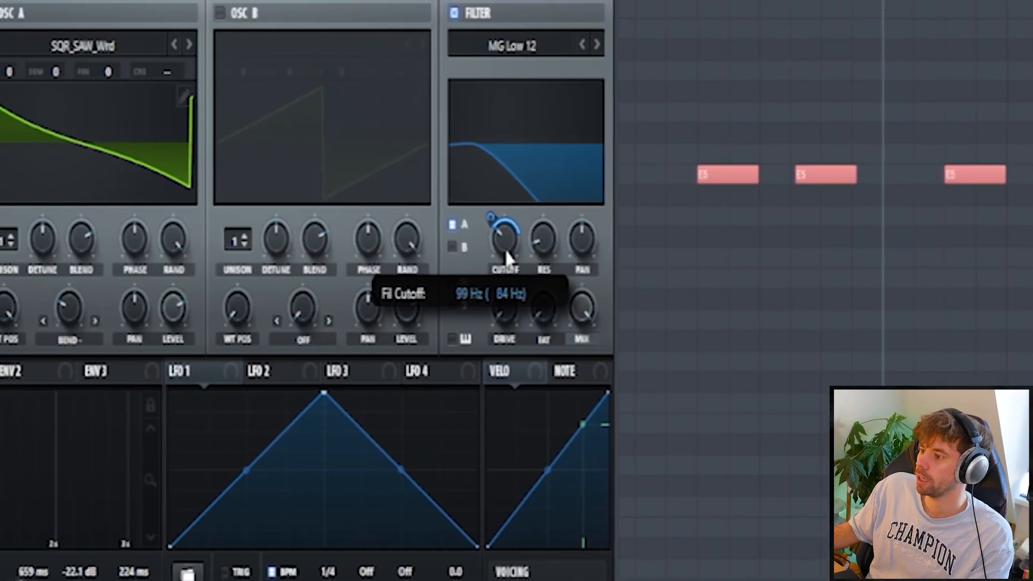
# Adjust envelope 1's modulation of the filter cutoff, and enable the SH1 Noise oscillator and adjust its level modulation.
pyautogui.moveTo(499, 217)
pyautogui.mouseDown()
pyautogui.moveTo(497, 226)
pyautogui.moveTo(498, 215)
pyautogui.mouseUp()
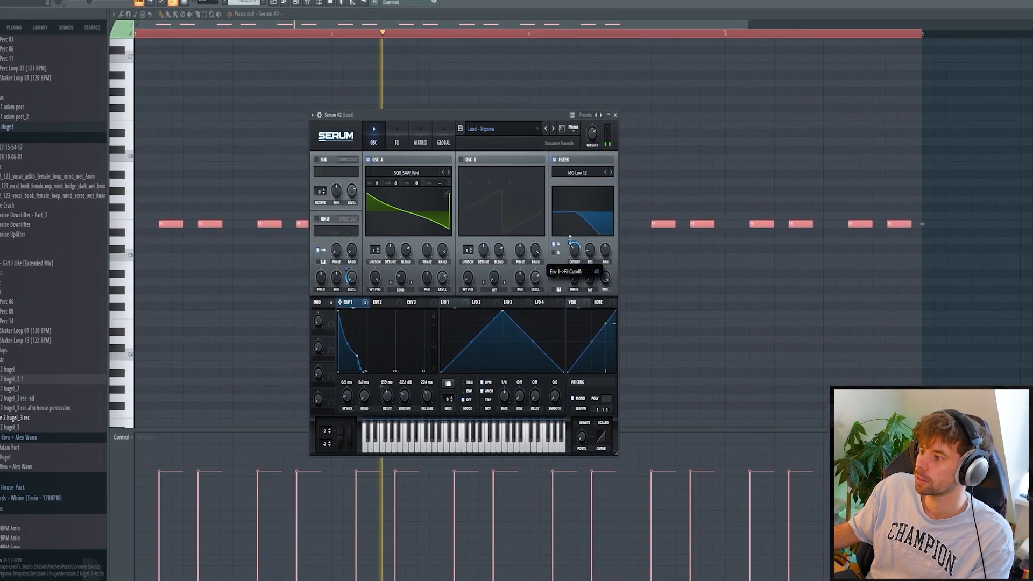
pyautogui.click(312, 217)
pyautogui.moveTo(334, 267)
pyautogui.mouseDown()
pyautogui.moveTo(339, 251)
pyautogui.moveTo(324, 262)
pyautogui.mouseUp()
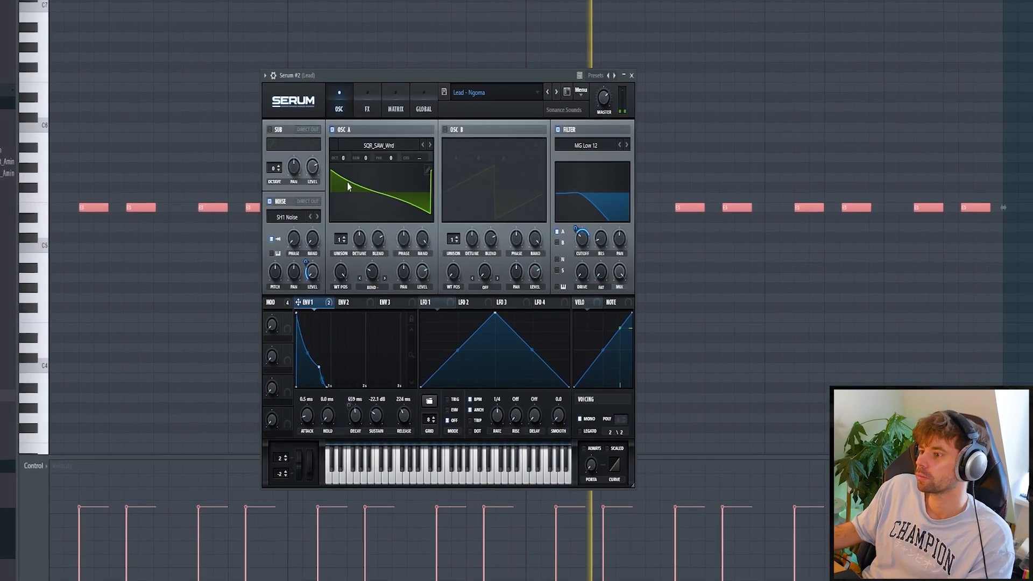
# Enable the Hyper/Dimension, Chorus, Delay, Reverb and EQ effects on the Ngoma lead.
pyautogui.click(364, 102)
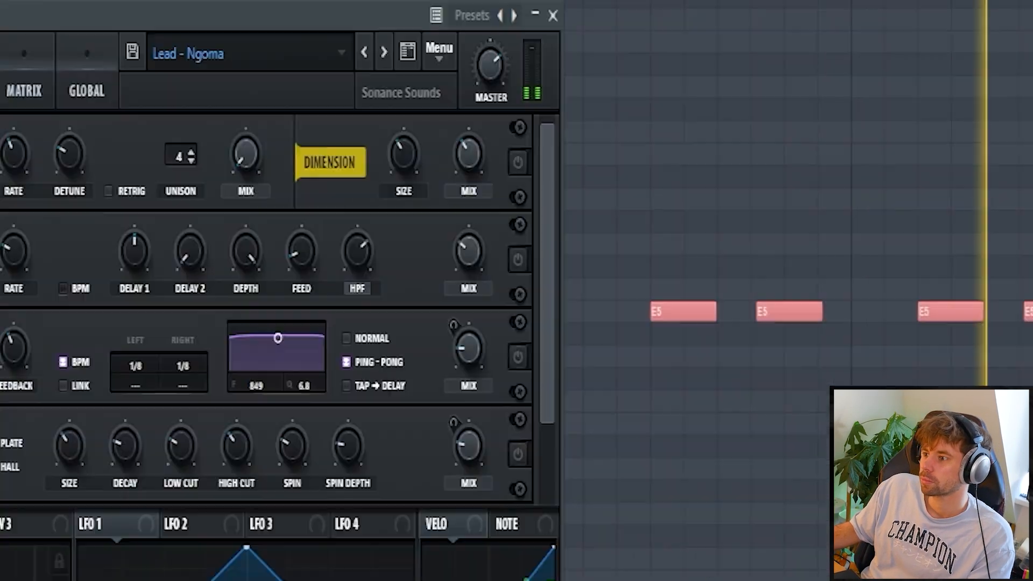
pyautogui.click(517, 157)
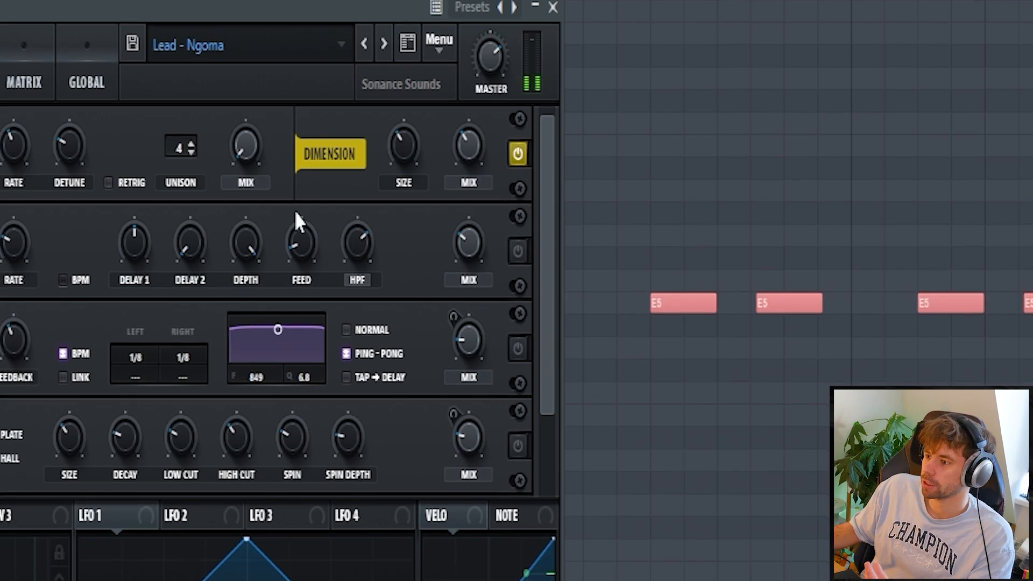
pyautogui.click(517, 247)
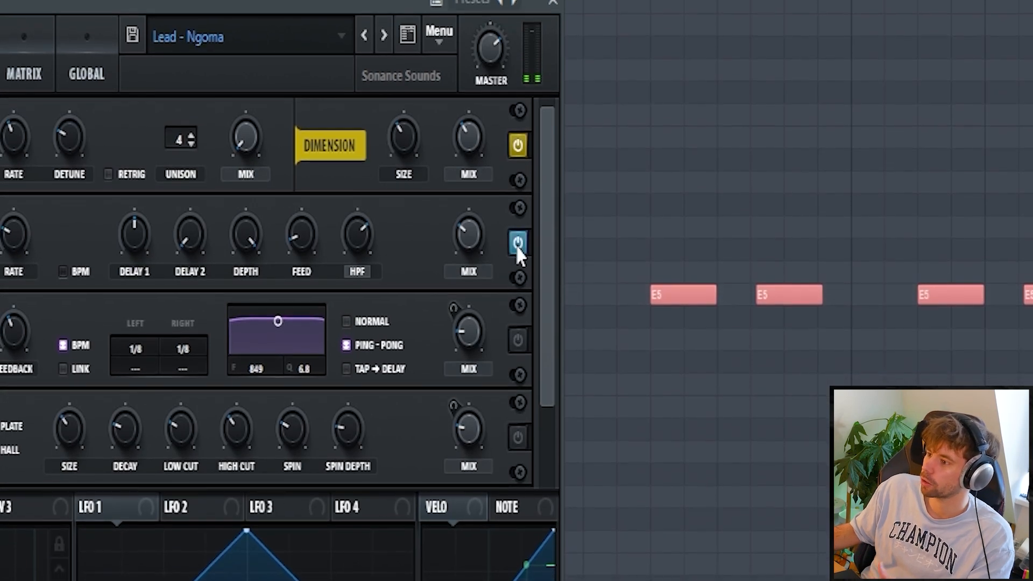
pyautogui.click(518, 345)
pyautogui.click(518, 433)
pyautogui.moveTo(544, 379); pyautogui.dragTo(546, 457)
pyautogui.click(518, 426)
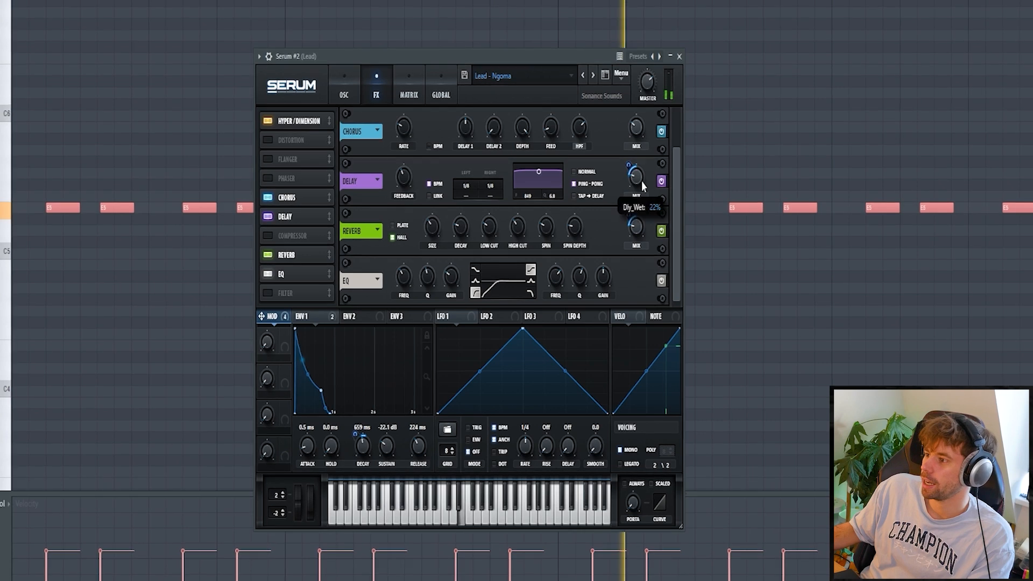
pyautogui.moveTo(678, 165); pyautogui.dragTo(677, 96)
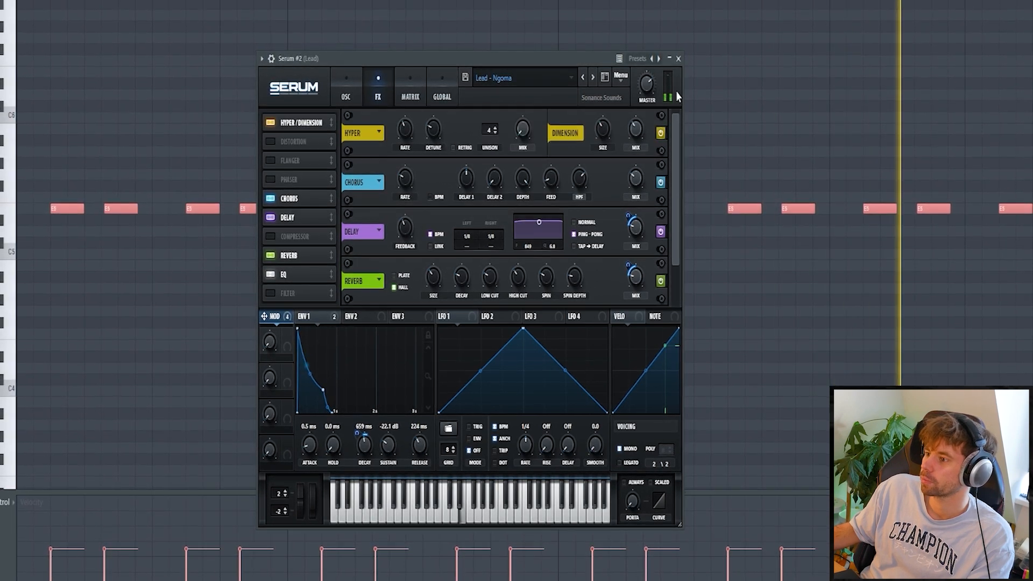
pyautogui.click(361, 99)
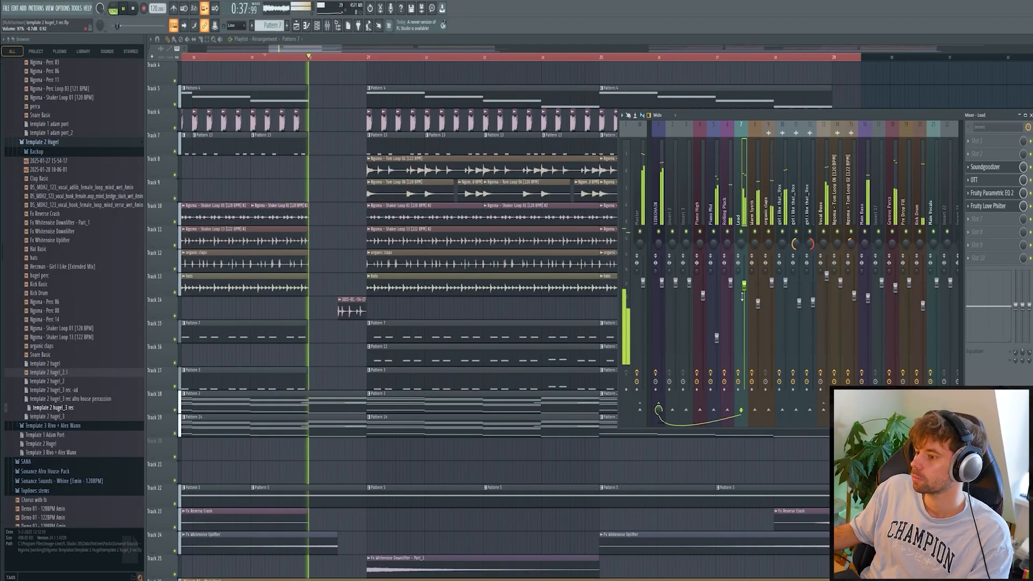
# Adjust the Freak lead's portamento time and duplicate its A4, E5 and D5 note sequence in the piano roll.
pyautogui.press('F9')
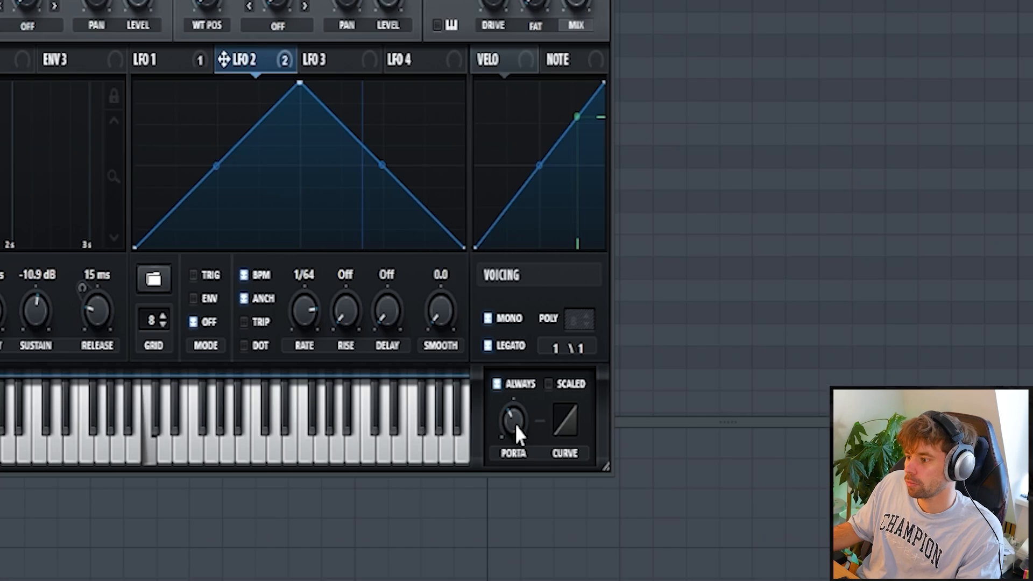
pyautogui.moveTo(525, 412); pyautogui.dragTo(516, 416)
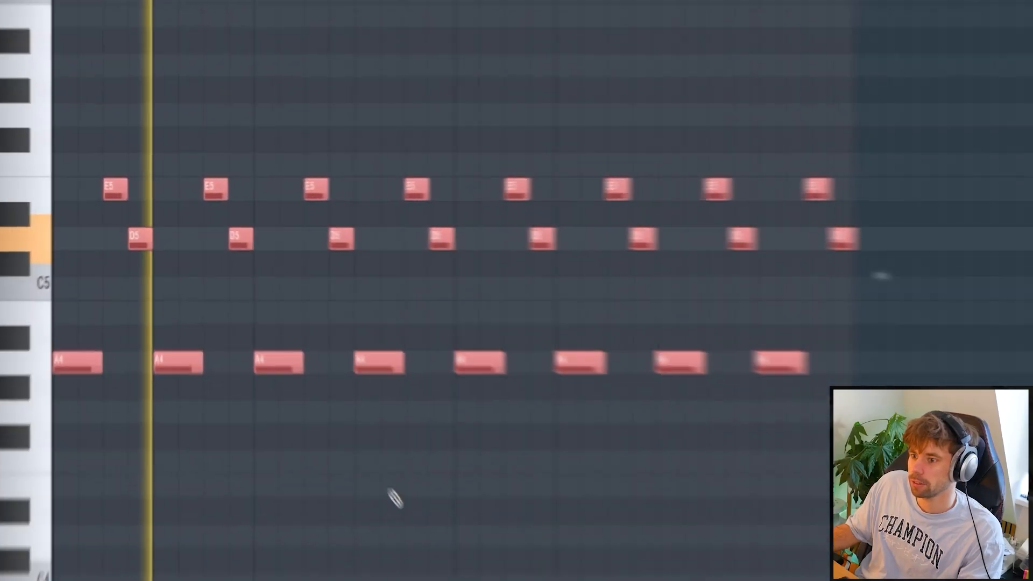
pyautogui.hotkey('ctrl', 'b')
pyautogui.hotkey('ctrl', 'd')
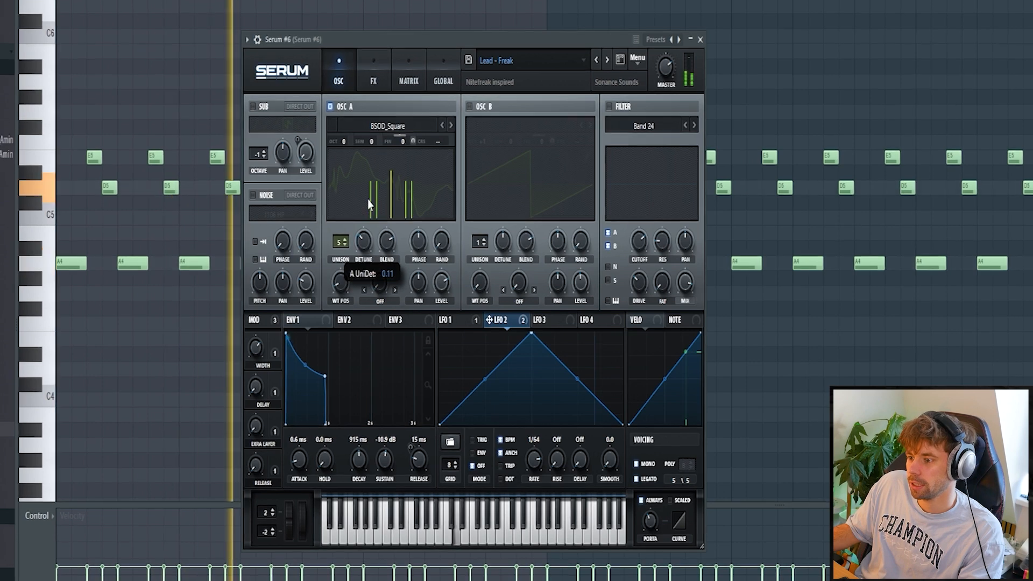
# Adjust oscillator A's unison detune on the Freak lead, and enable oscillator B at octave +1.
pyautogui.moveTo(366, 200); pyautogui.dragTo(367, 204)
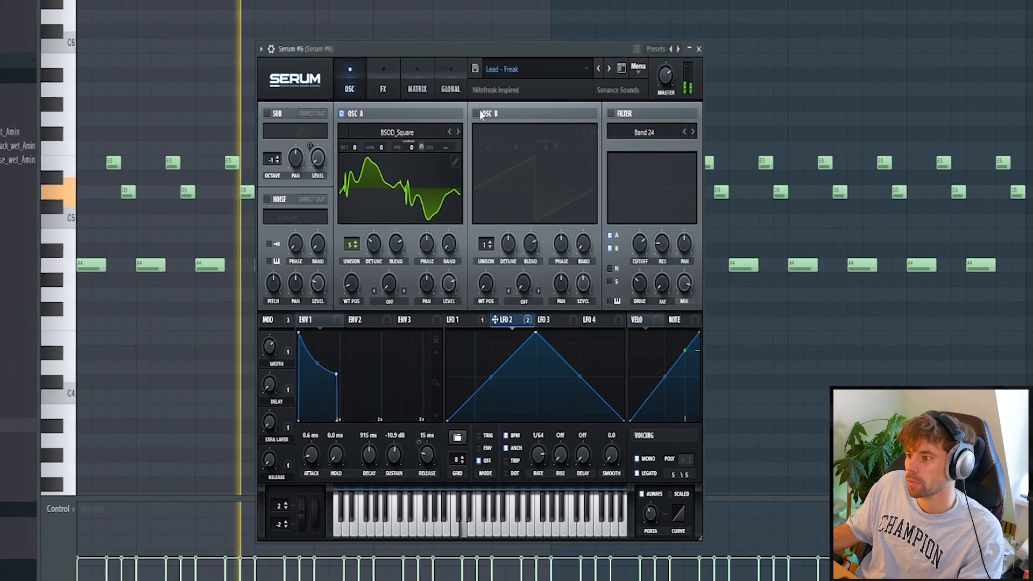
pyautogui.click(477, 114)
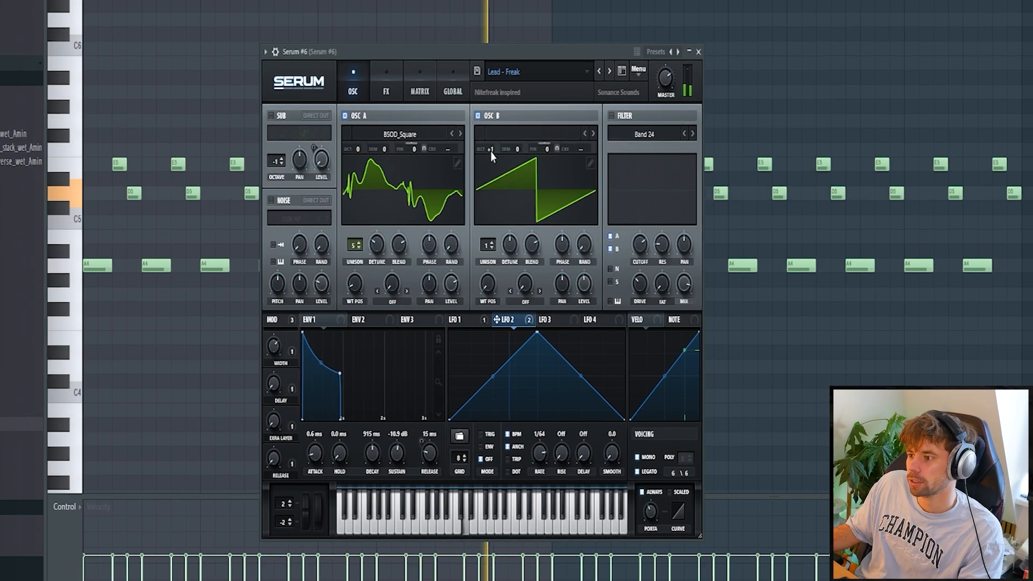
pyautogui.moveTo(489, 150); pyautogui.dragTo(490, 141)
# Set envelope 1's sustain to about -10.3 dB and show LFO 2's shape.
pyautogui.moveTo(422, 436); pyautogui.dragTo(407, 454)
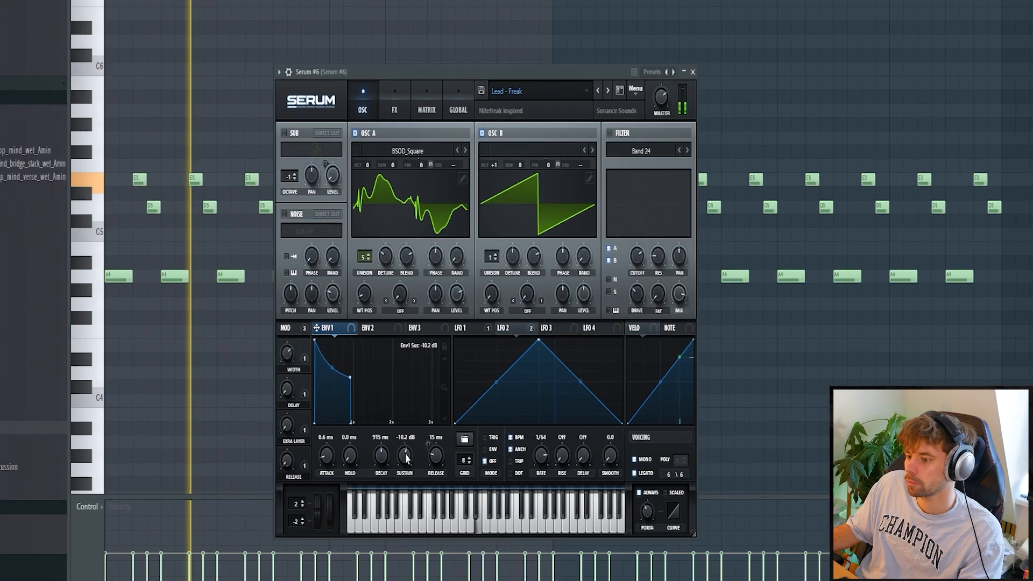
pyautogui.click(501, 329)
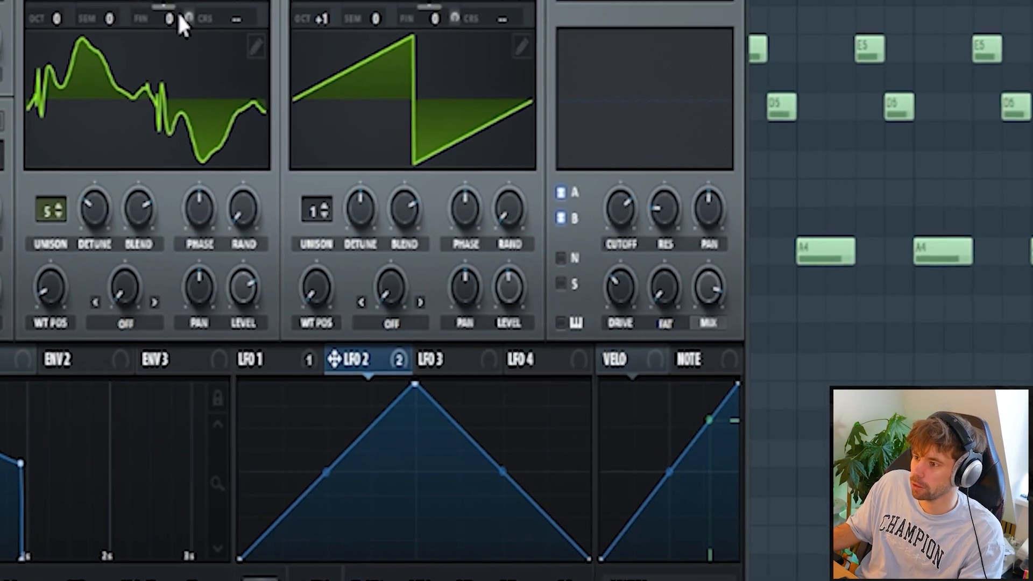
pyautogui.moveTo(444, 5)
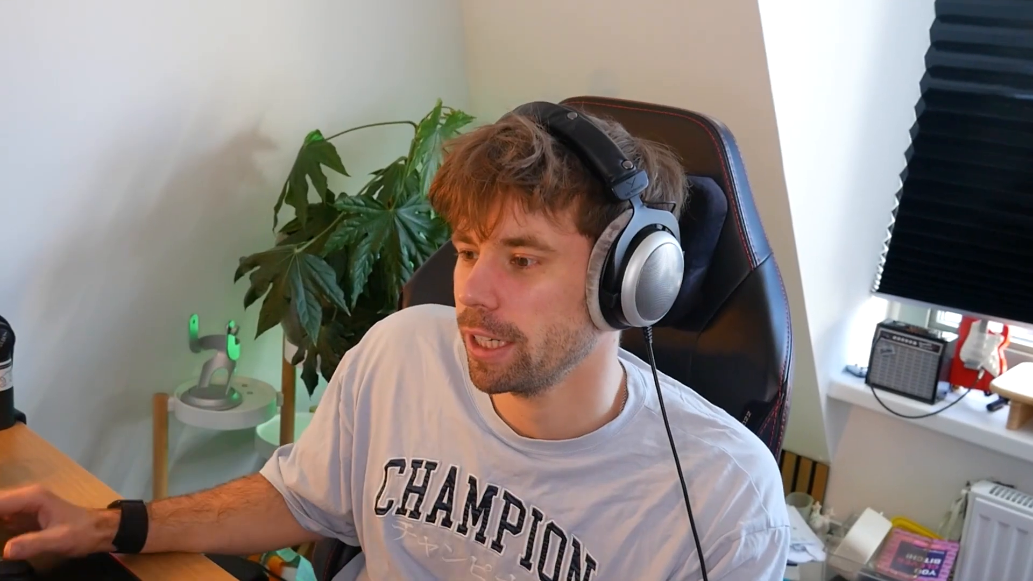
# Try LFO 1's modulation of the master tuning at 39 in the matrix and reset the amount to zero.
pyautogui.click(468, 324)
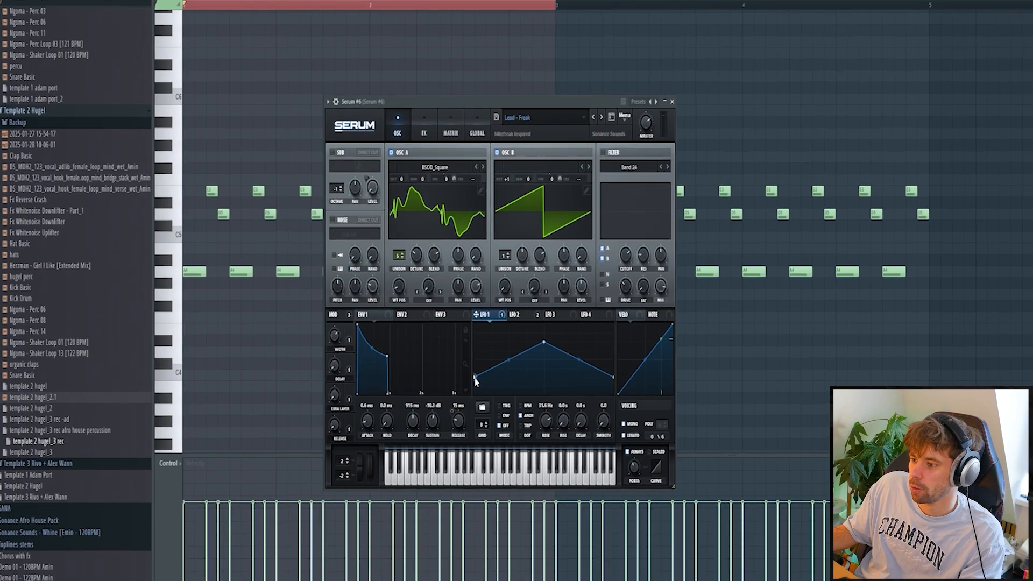
pyautogui.click(450, 131)
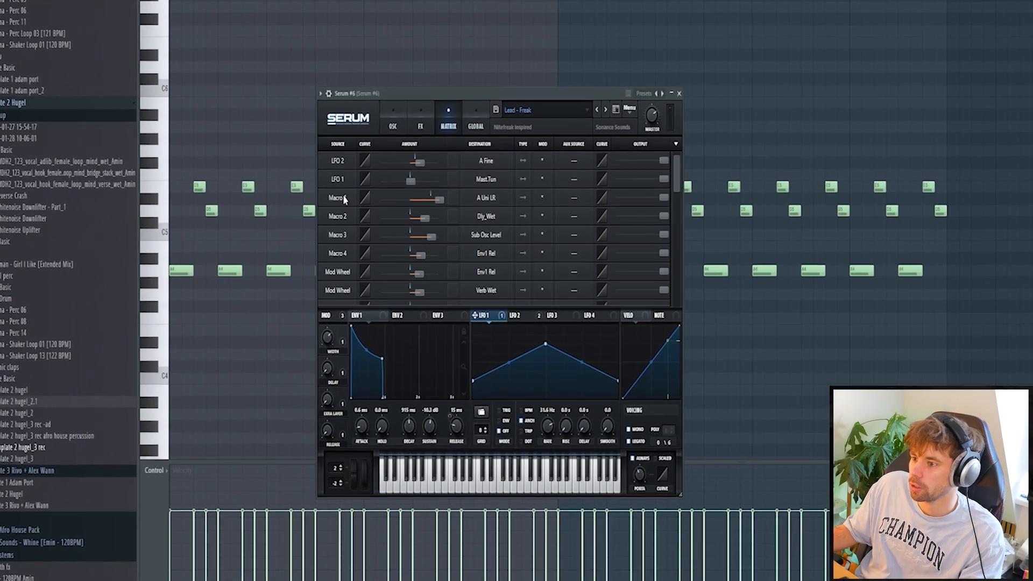
pyautogui.moveTo(410, 182); pyautogui.dragTo(412, 182)
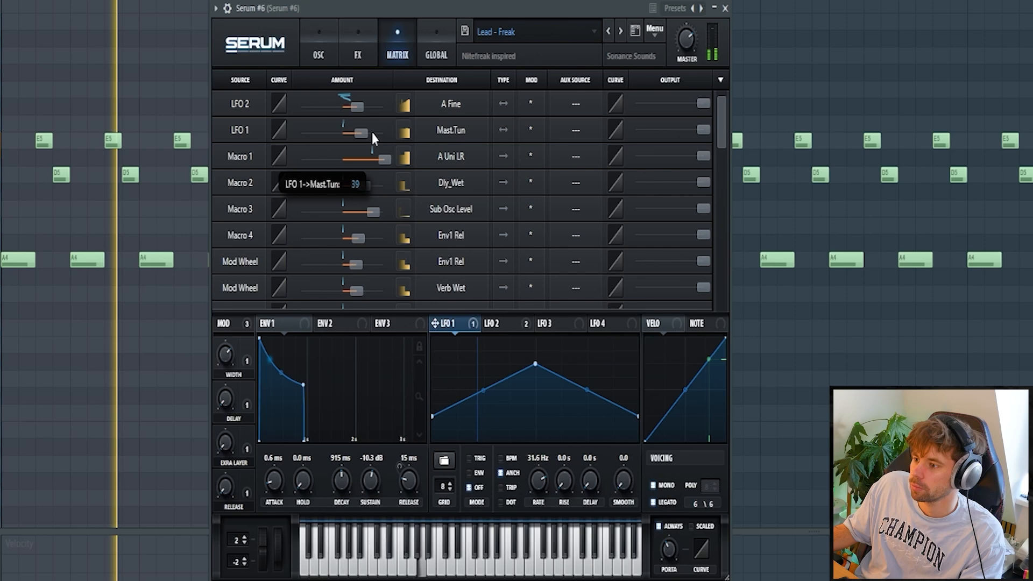
pyautogui.moveTo(372, 133); pyautogui.dragTo(361, 151)
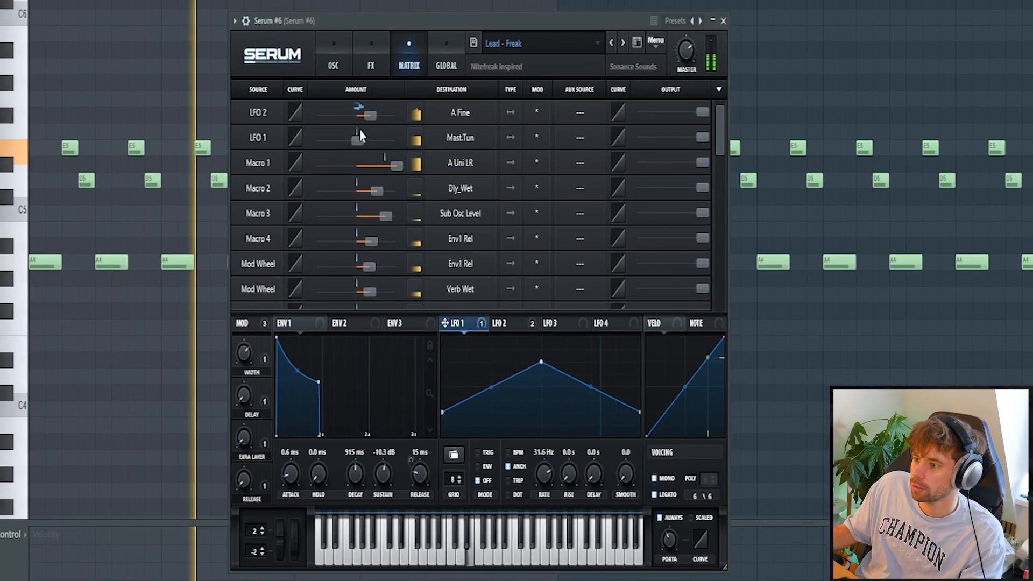
pyautogui.click(338, 63)
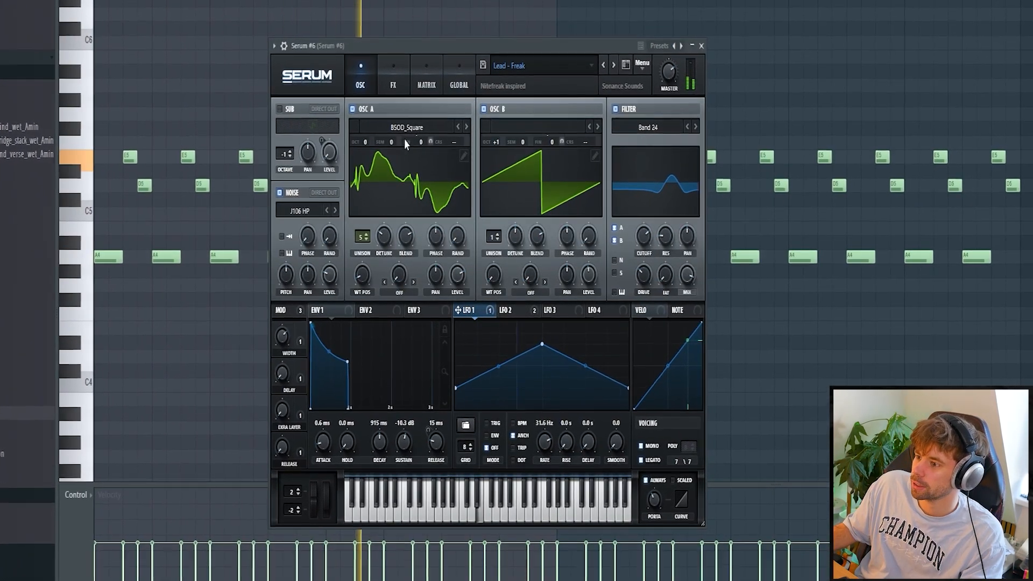
# Review the Freak lead's effects chain from distortion and compressor down to the reverb and delay.
pyautogui.click(393, 83)
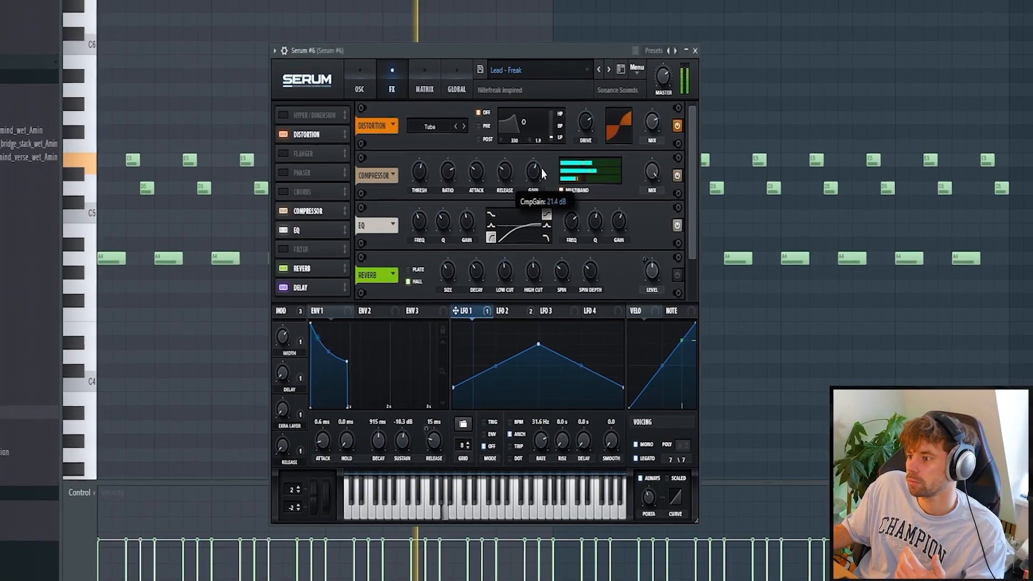
pyautogui.moveTo(693, 226); pyautogui.dragTo(692, 235)
pyautogui.scroll(-2, 679, 239)
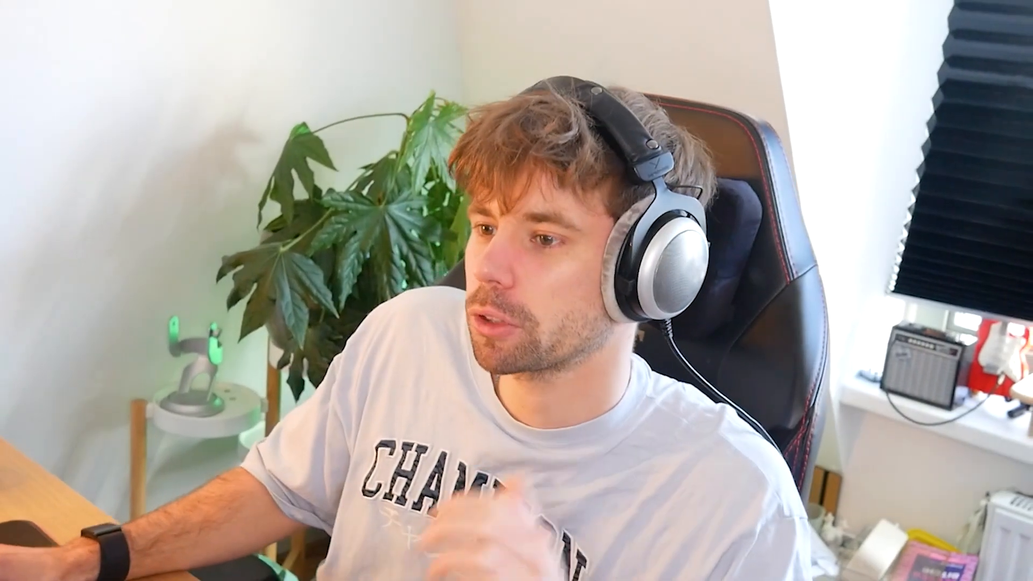
# Draw four consecutive sixteenth-step G6 notes for the Pluck - Repeat sound and duplicate them to fill one bar.
pyautogui.click(193, 295)
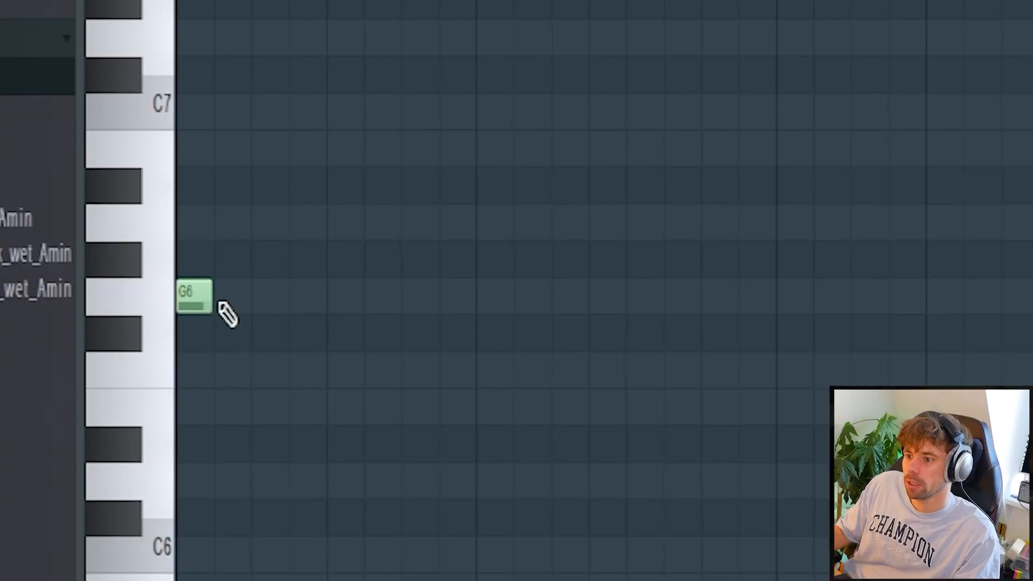
pyautogui.click(224, 296)
pyautogui.click(256, 295)
pyautogui.moveTo(215, 216); pyautogui.dragTo(176, 208)
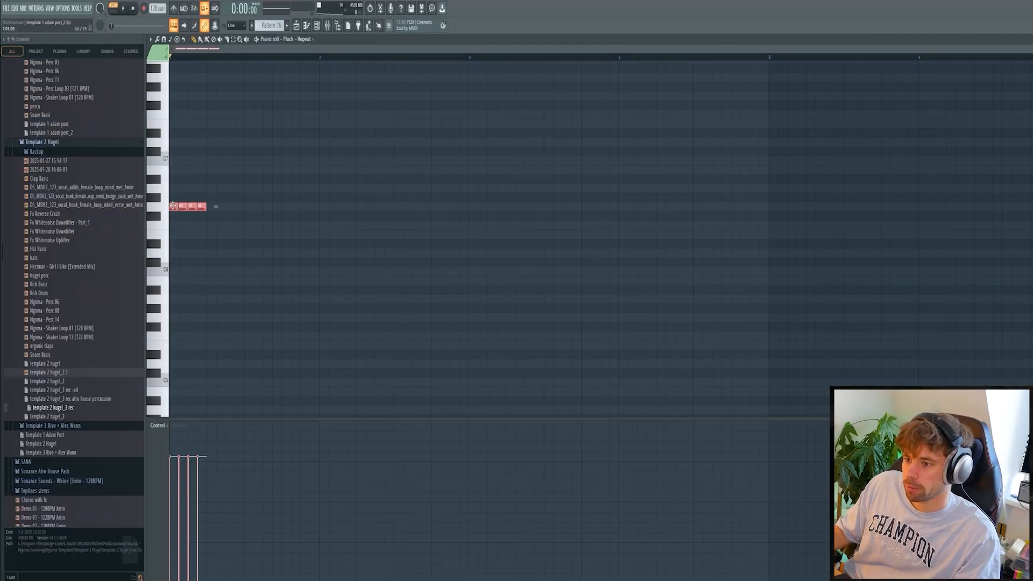
pyautogui.keyDown('ctrl'); pyautogui.click(231, 228); pyautogui.keyUp('ctrl')
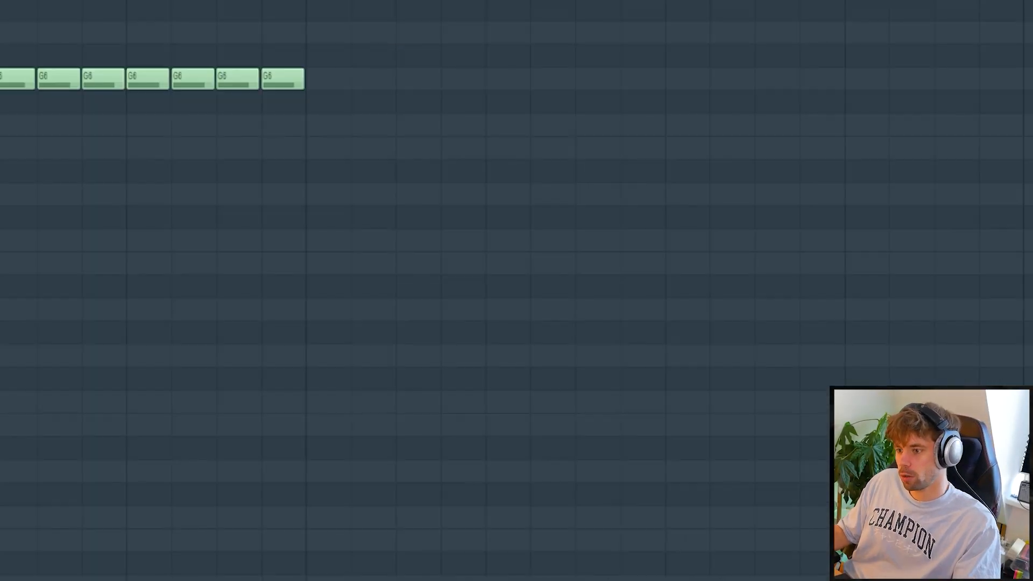
# Quantize the G6 notes with a swing groove, play them, and repeat the selected bar across four bars.
pyautogui.hotkey('alt', 'q')
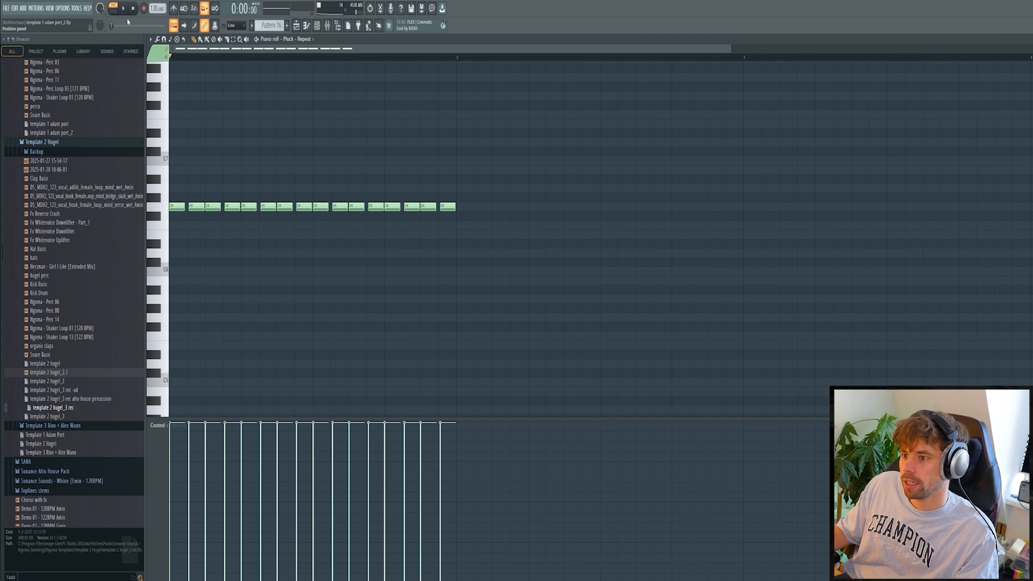
pyautogui.click(123, 9)
pyautogui.scroll(-2, 283, 274)
pyautogui.moveTo(382, 266); pyautogui.dragTo(170, 185)
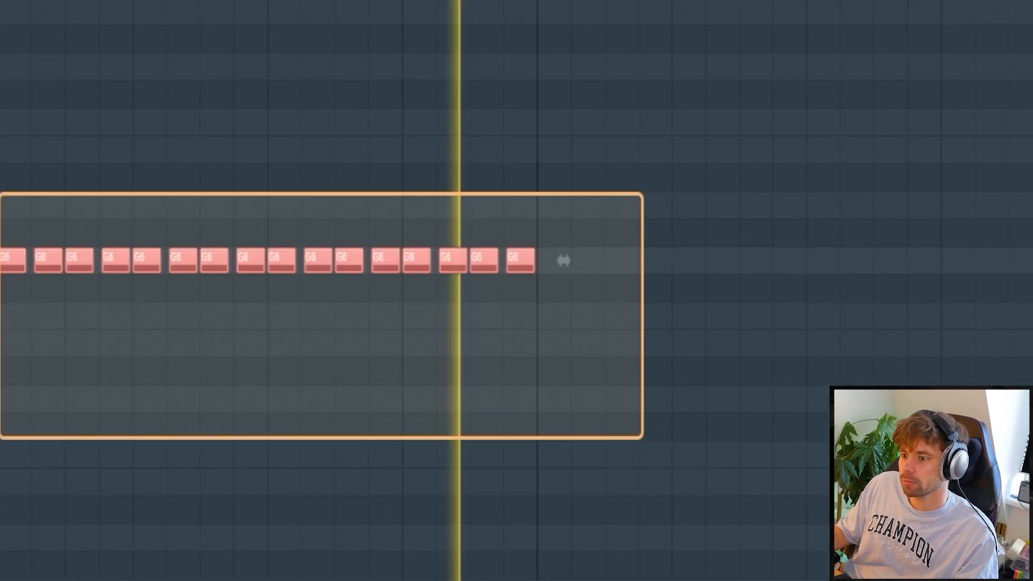
# Randomize the velocities of the G6 notes across all four bars.
pyautogui.hotkey('alt', 'r')
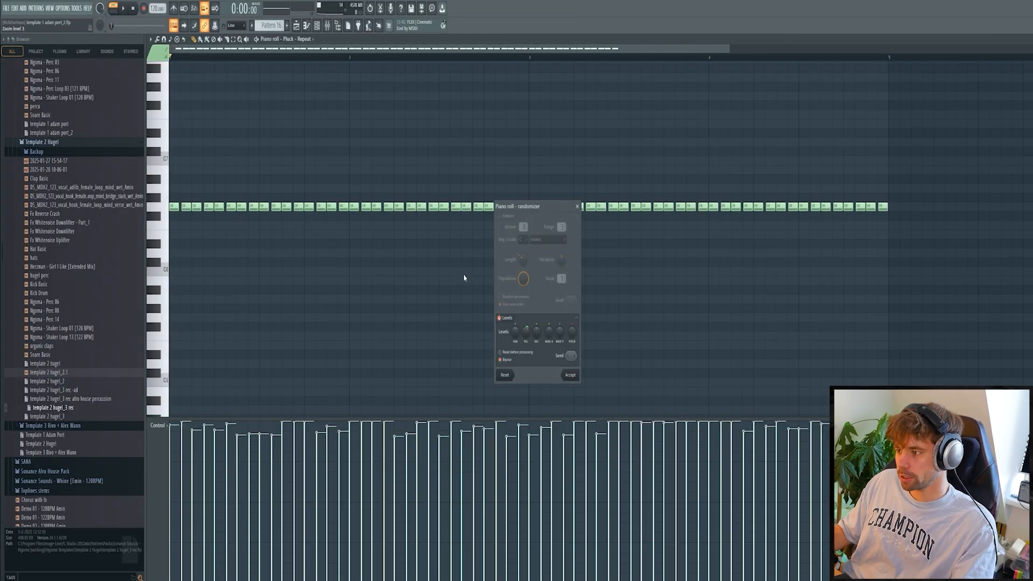
pyautogui.press('Escape')
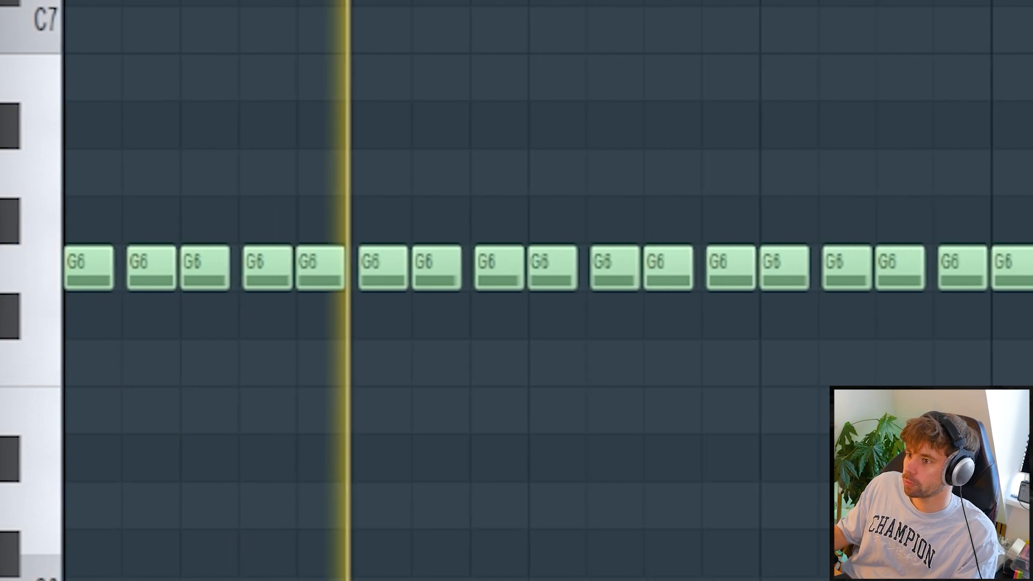
# Lower envelope 1's sustain to -∞ dB on the Pluck - Repeat sound and enable the German LP filter.
pyautogui.scroll(-2, 694, 363)
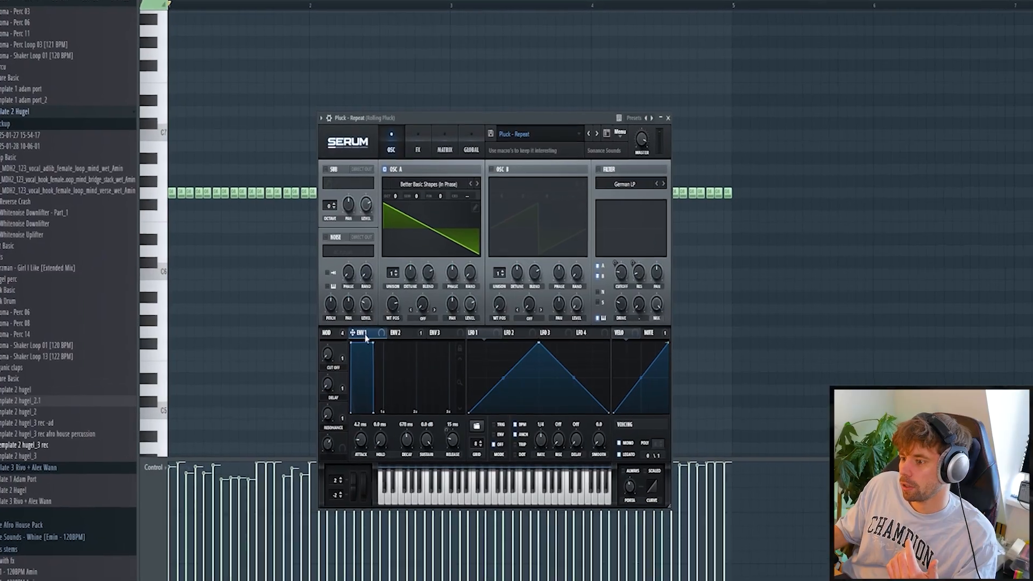
pyautogui.moveTo(427, 440); pyautogui.dragTo(425, 497)
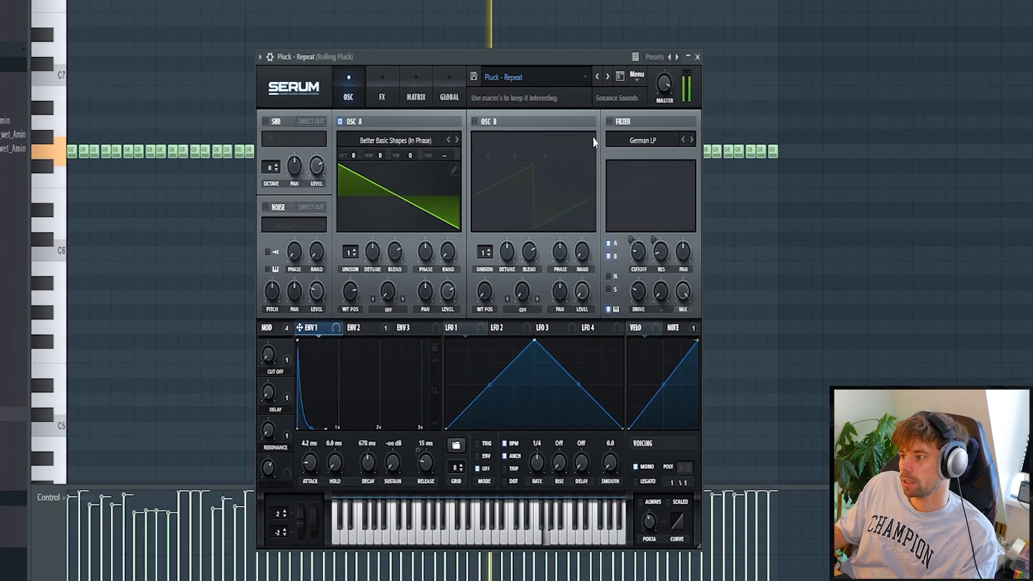
pyautogui.click(609, 122)
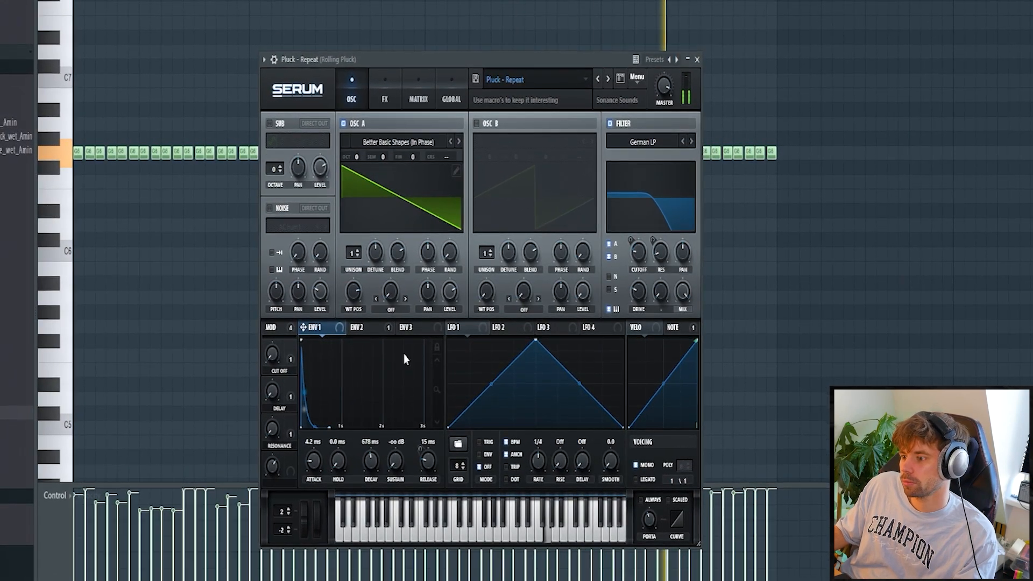
# Modulate the German LP filter cutoff with envelope 2 at an amount of 32, setting the envelope's decay to 155 ms.
pyautogui.click(363, 330)
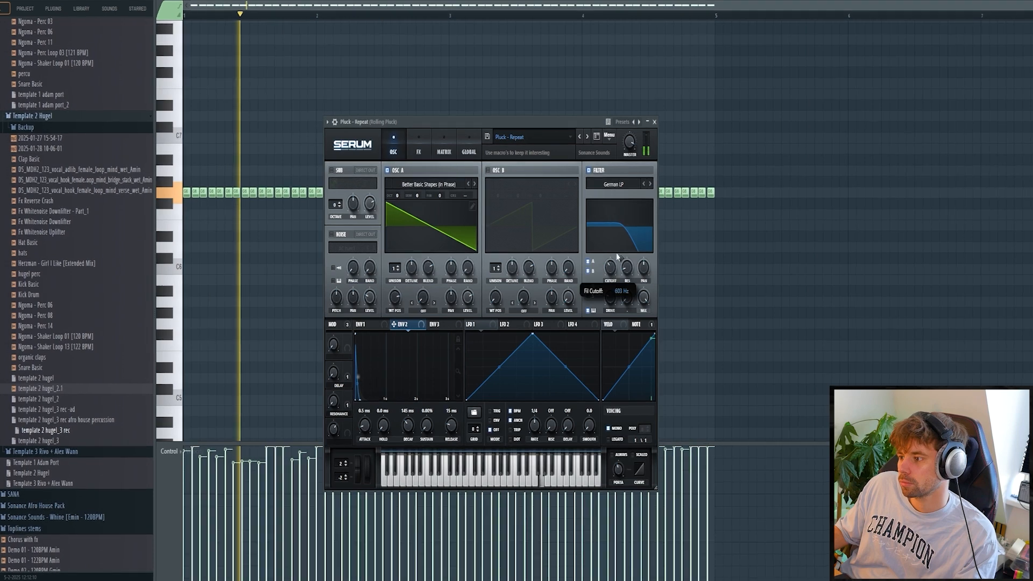
pyautogui.moveTo(627, 233); pyautogui.dragTo(610, 331)
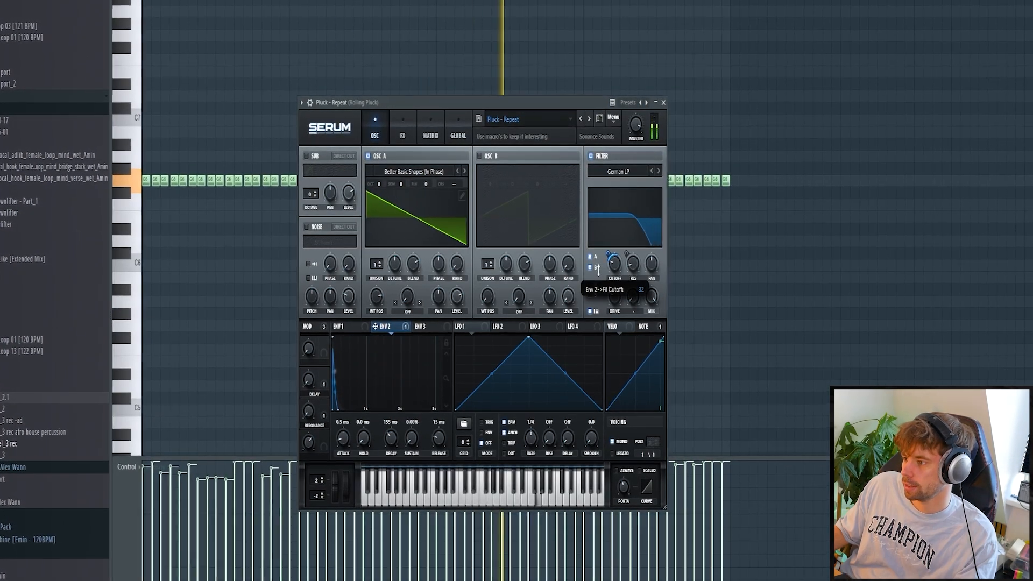
# Lower the EQ effect's low-band gain to -6.9 dB on the Pluck - Repeat sound and review the rest of the effects rack.
pyautogui.click(404, 135)
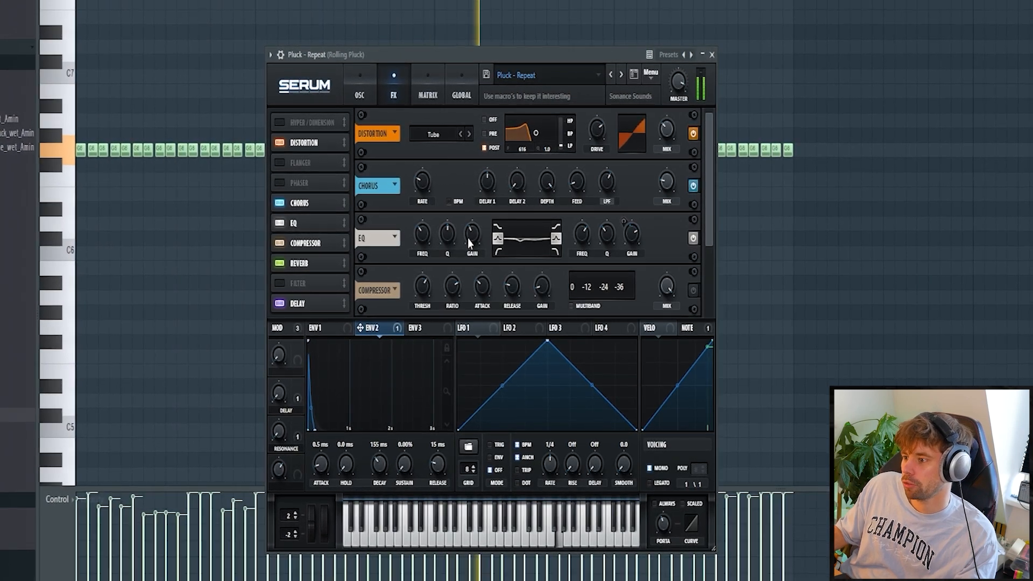
pyautogui.moveTo(471, 201); pyautogui.dragTo(465, 240)
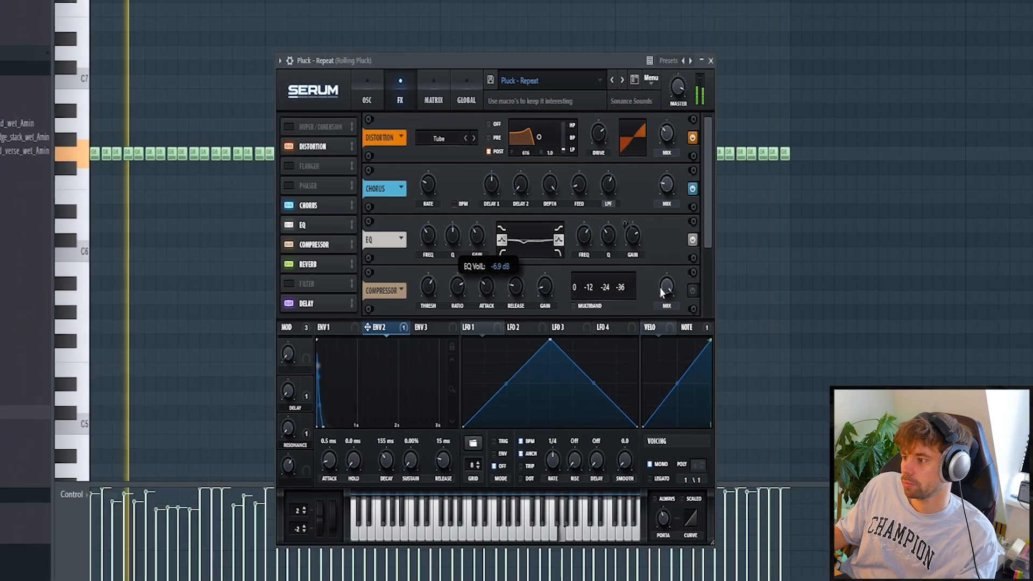
pyautogui.scroll(-4, 710, 304)
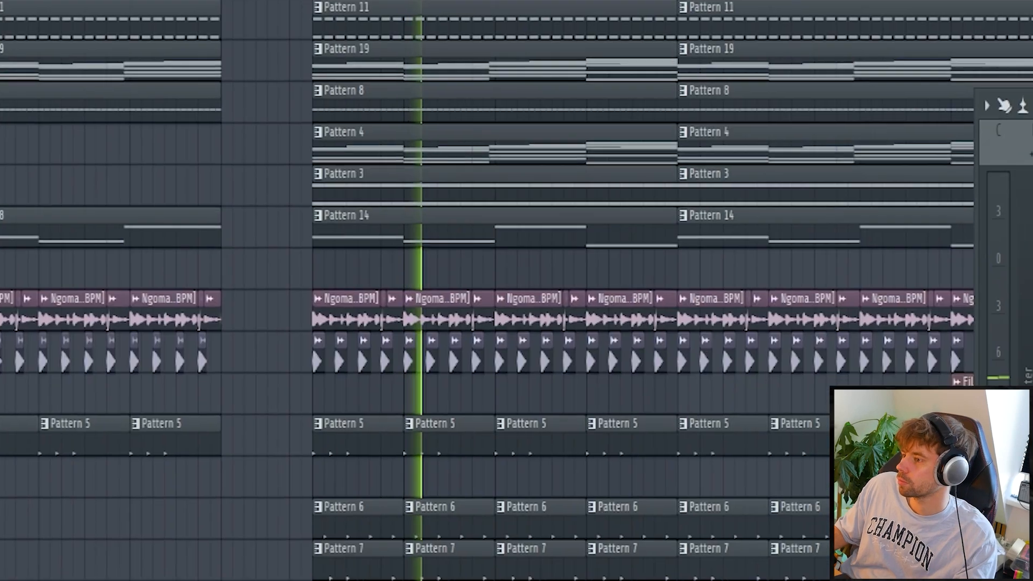
# Play the arrangement and move the Pluck - Repeat sound's mod wheel to open up the filter cutoff.
pyautogui.press('F9')
pyautogui.scroll(2, 224, 438)
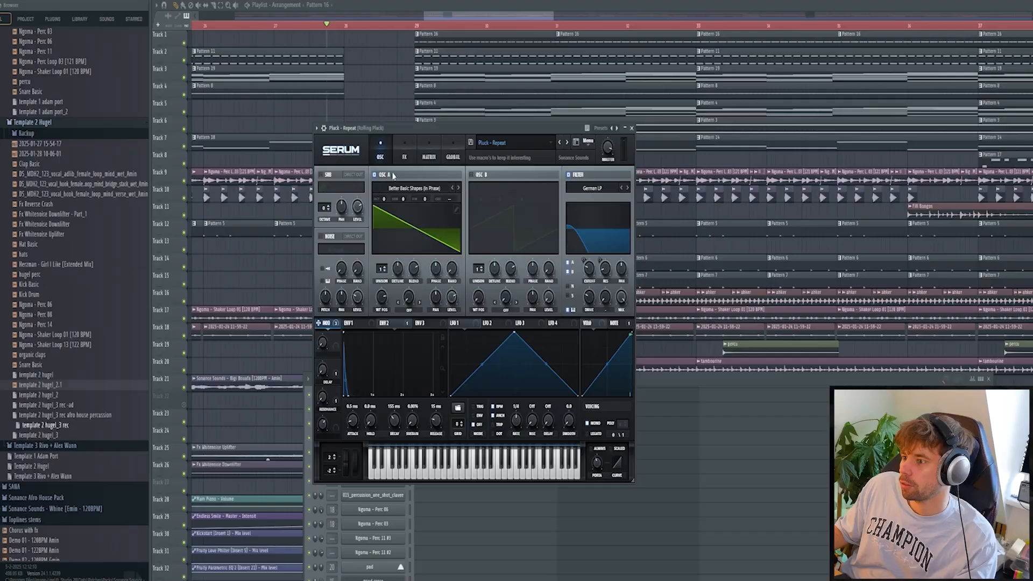
pyautogui.click(401, 145)
pyautogui.click(329, 304)
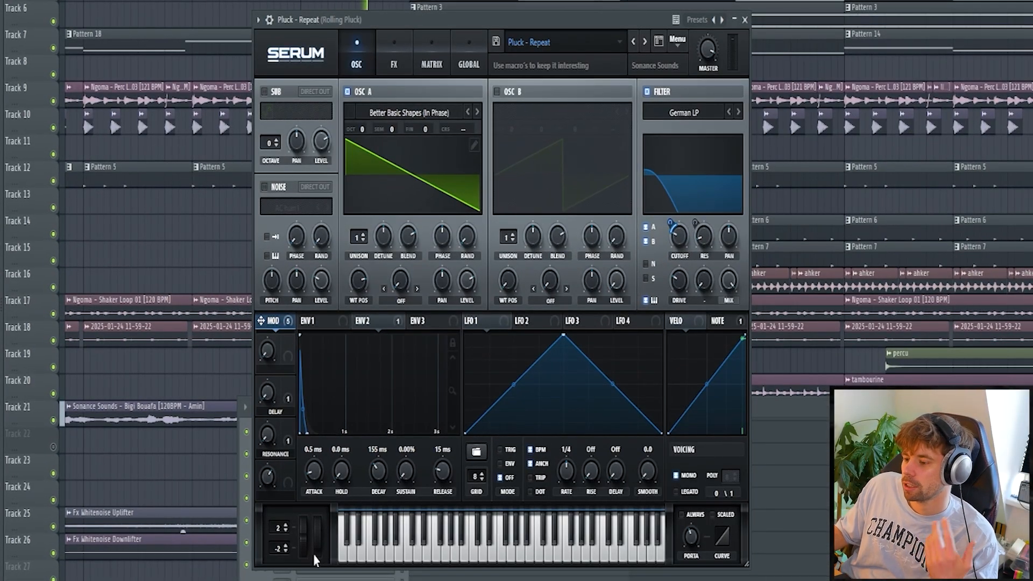
pyautogui.moveTo(318, 557); pyautogui.dragTo(347, 578)
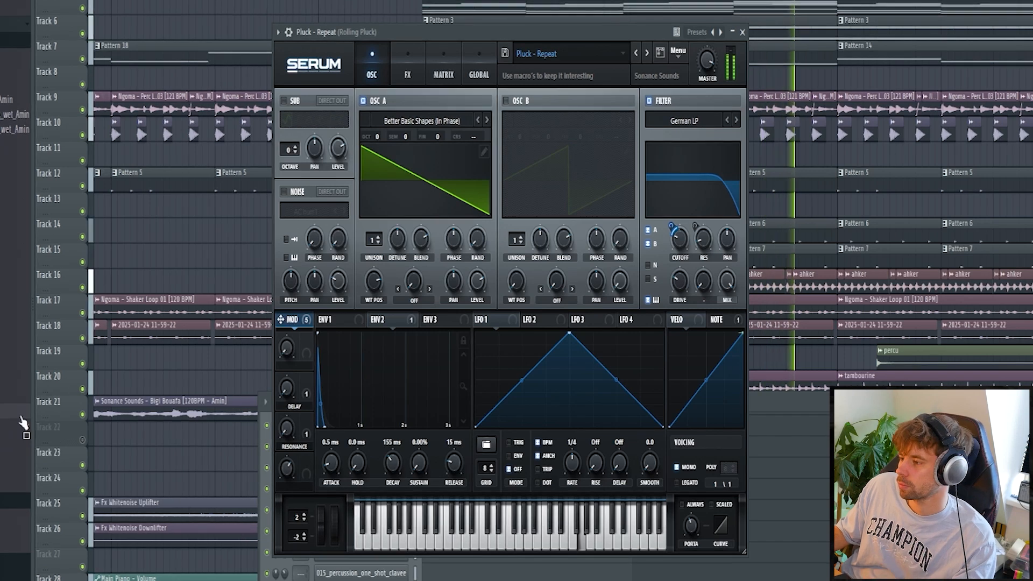